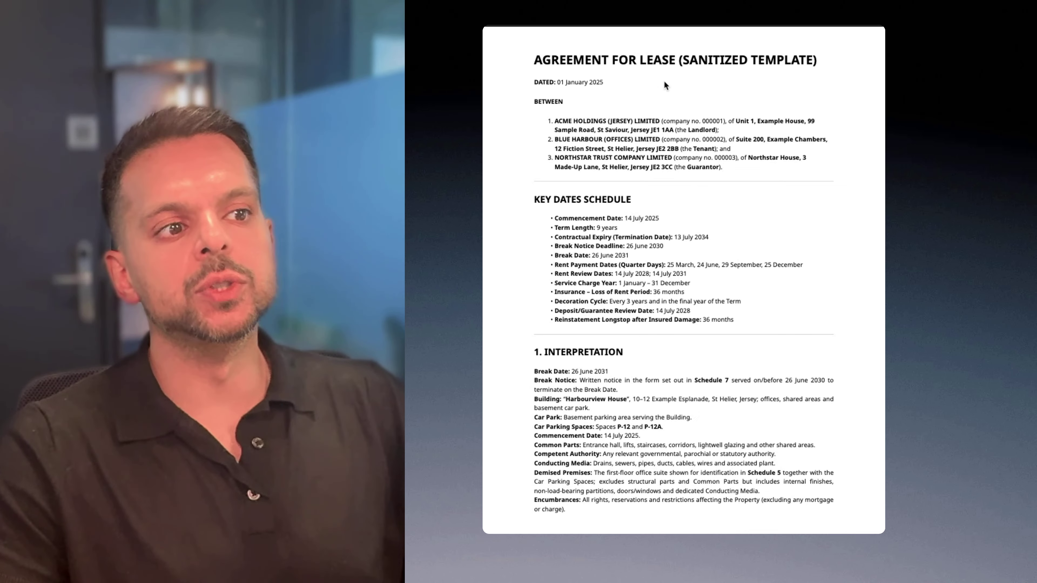
# Look through the sample lease agreement's key dates, interpretation section and covenant clauses
pyautogui.scroll(-10, 613, 184)
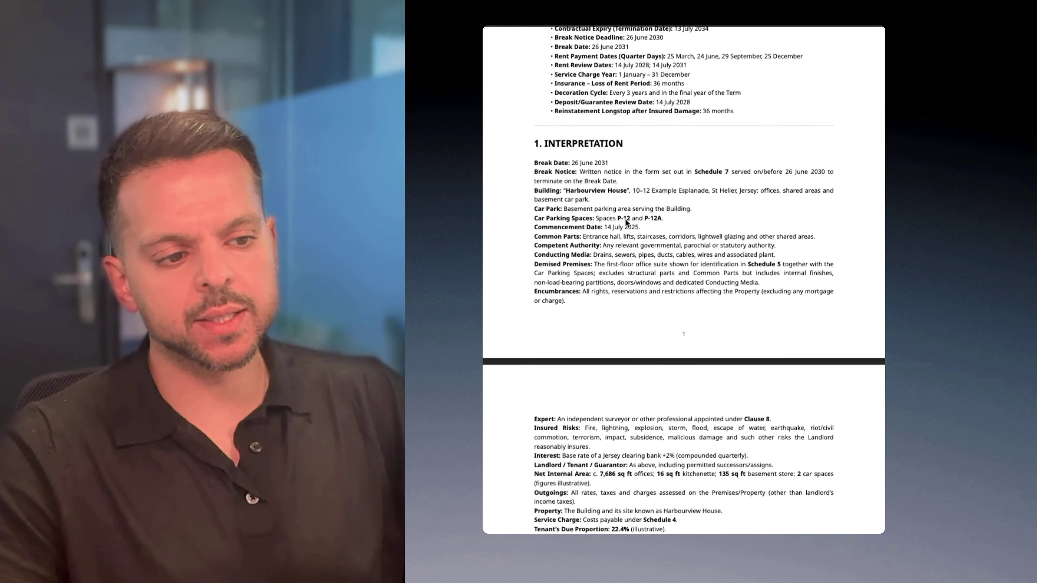
pyautogui.scroll(-15, 619, 232)
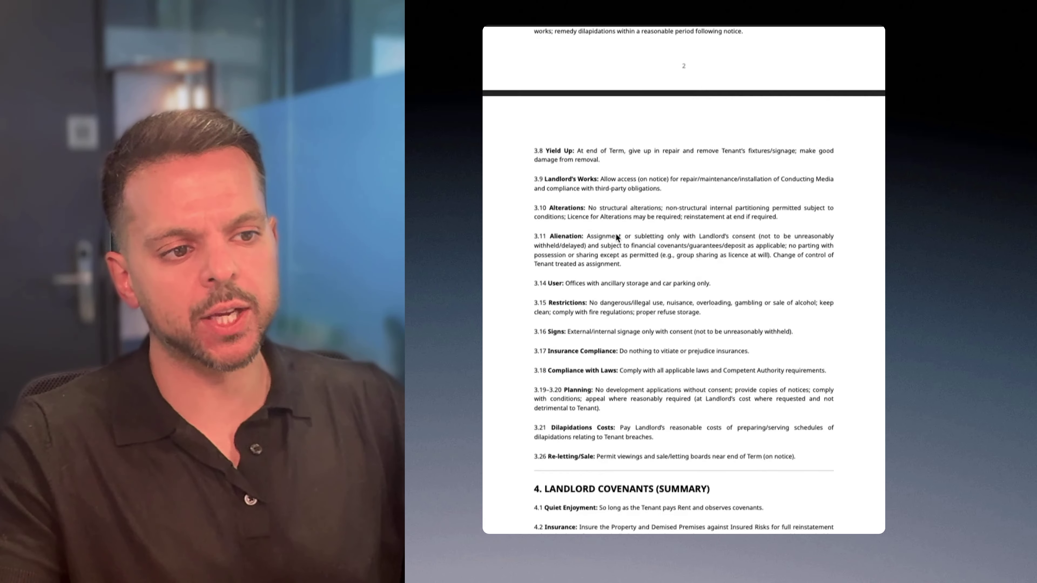
pyautogui.scroll(-7, 616, 236)
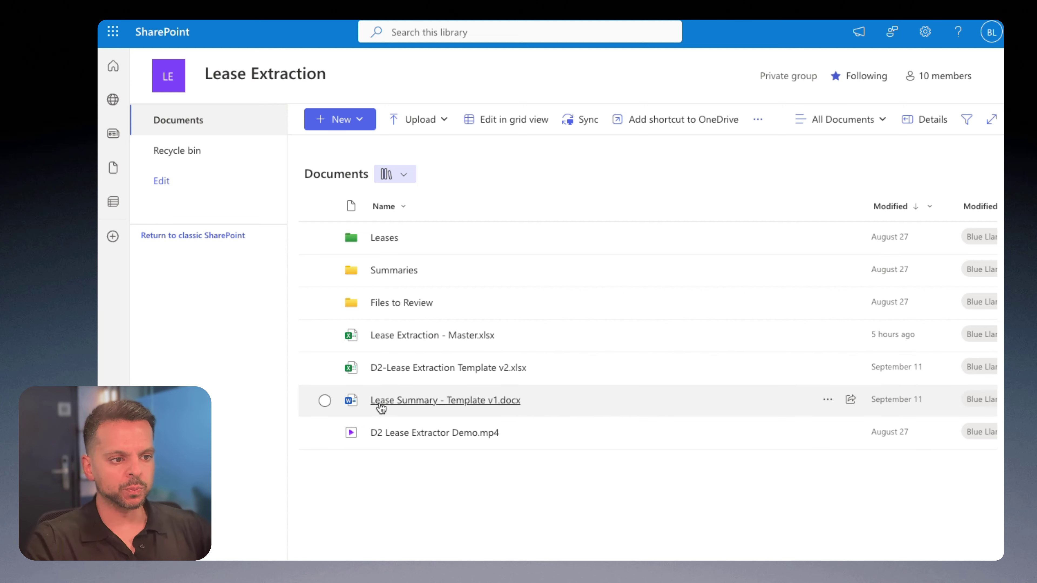
# Upload the Commercial Office Lease — Demo PDF from the local Demos folder into the SharePoint Leases folder
pyautogui.click(383, 238)
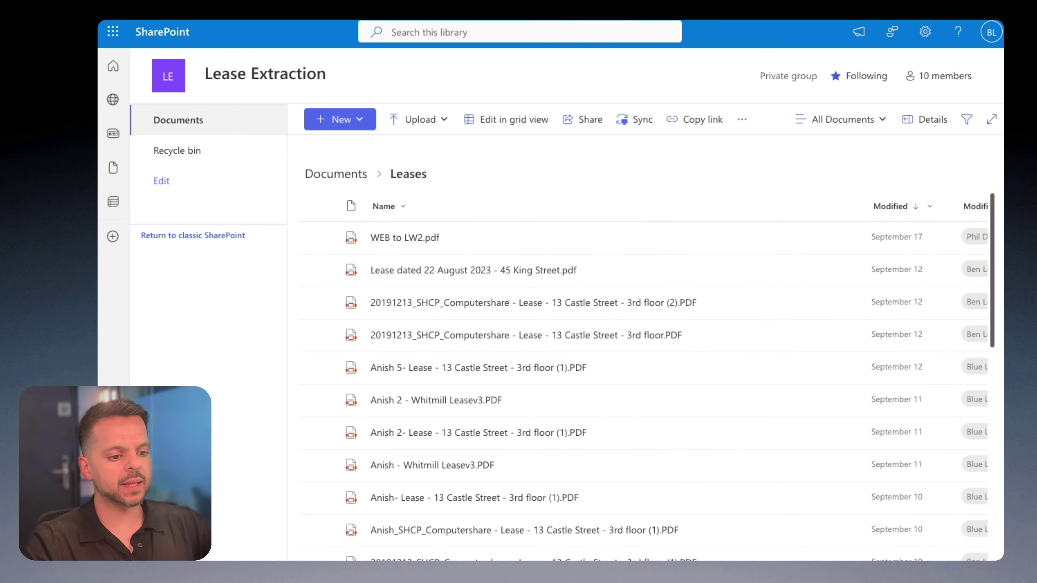
pyautogui.press('super+Tab')
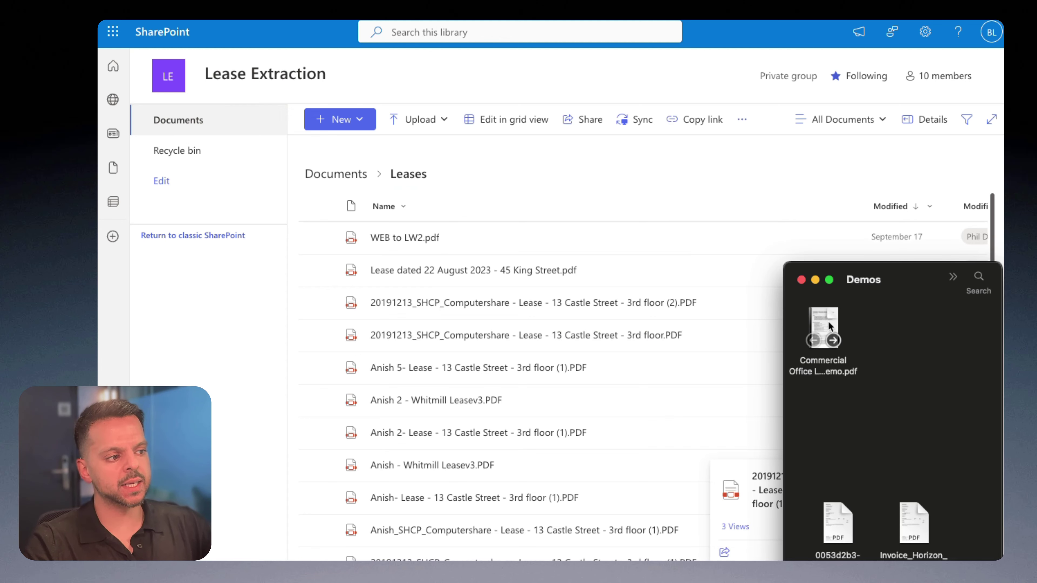
pyautogui.click(826, 325)
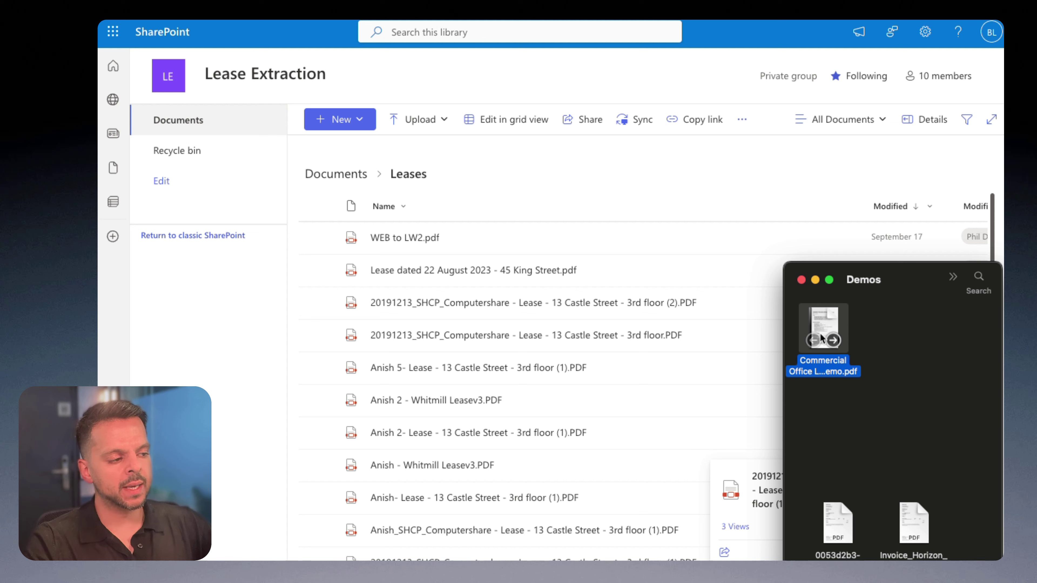
pyautogui.moveTo(803, 306); pyautogui.dragTo(230, 333)
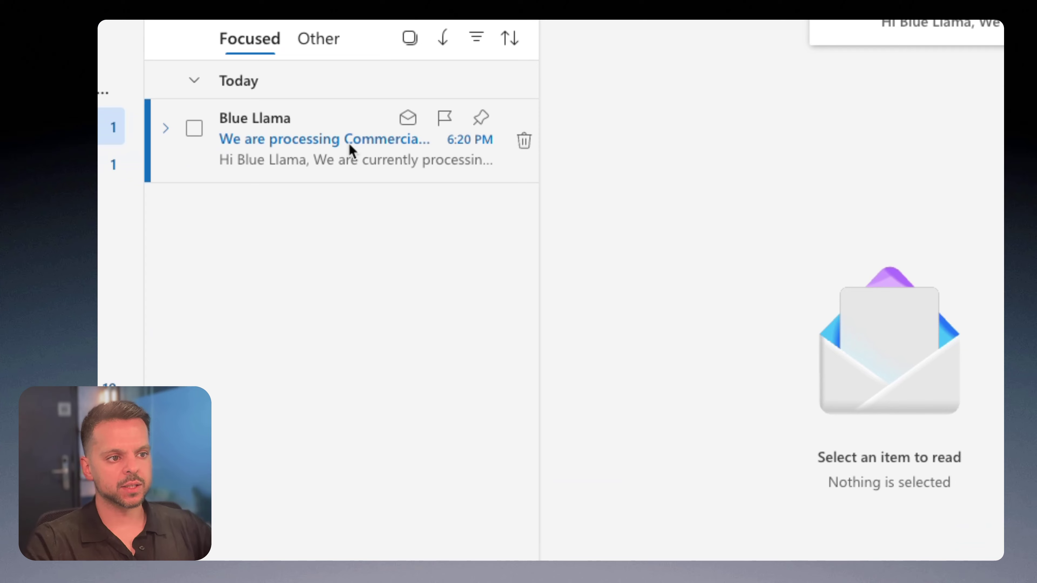
# In Outlook, read the processing notice, then open the Excel file linked in the Commercial Office Lease — Demo extraction results email
pyautogui.click(351, 151)
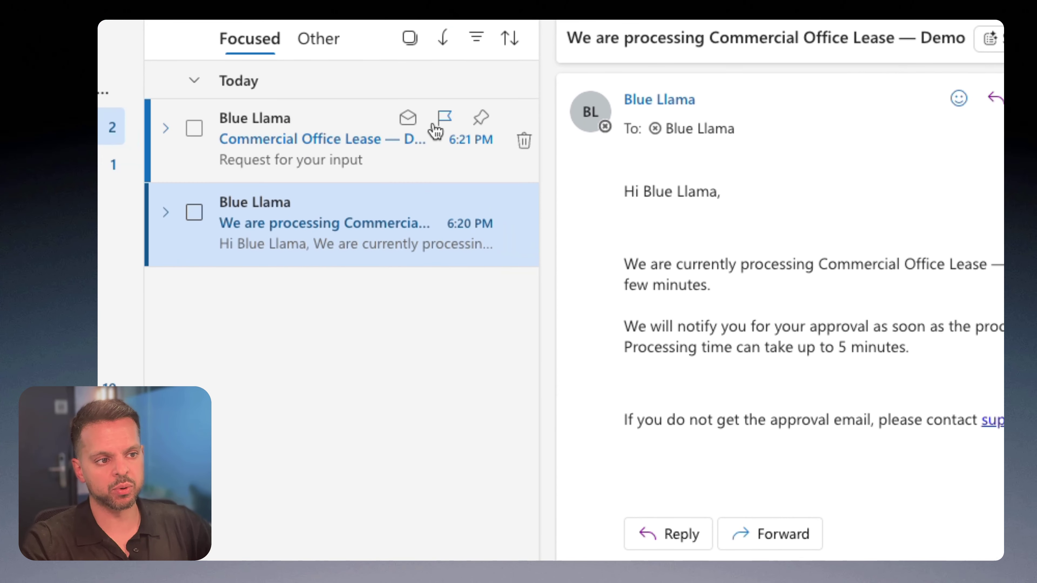
pyautogui.click(356, 178)
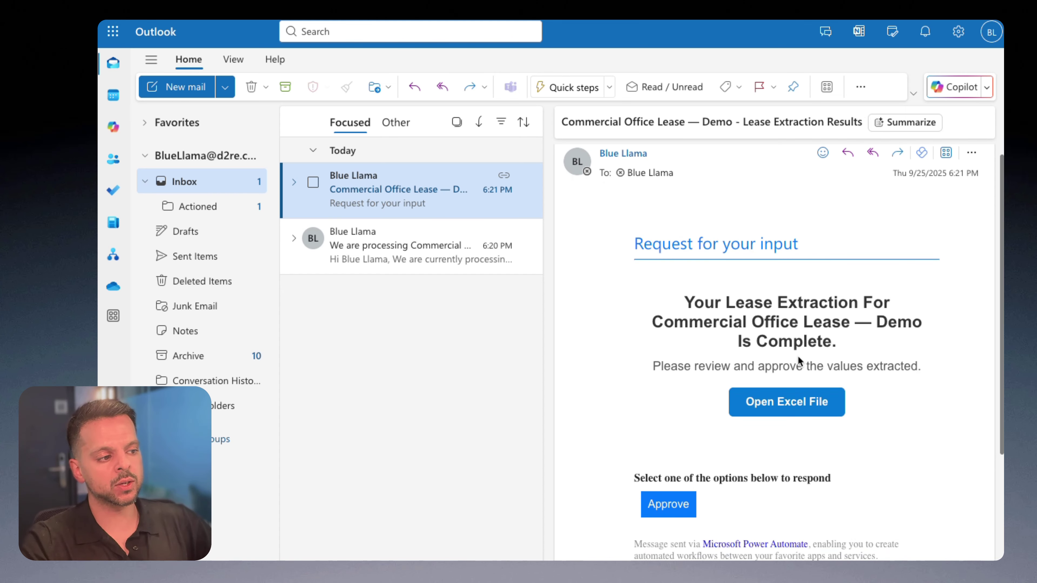
pyautogui.click(781, 415)
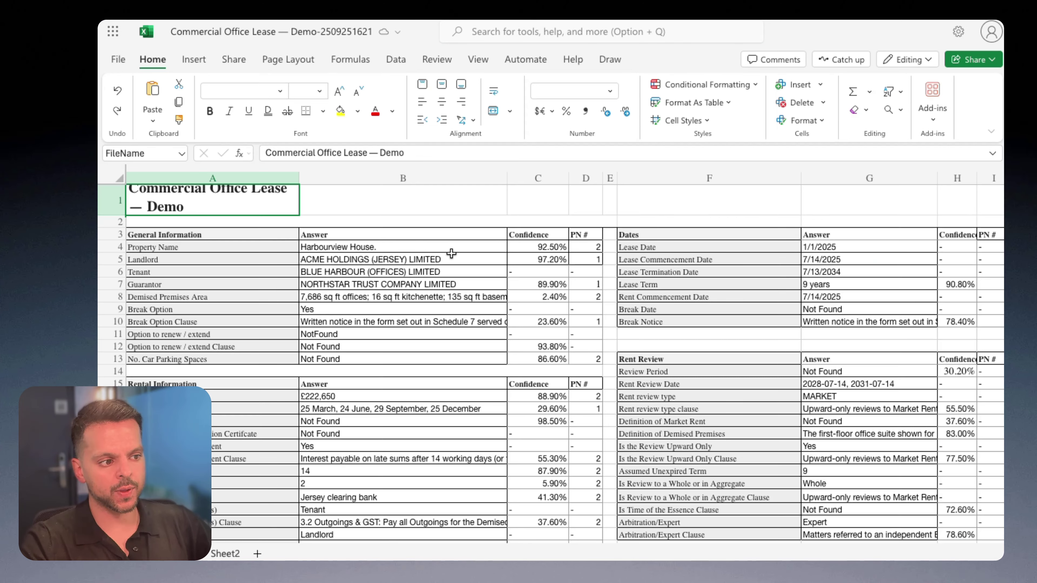
# Review the extracted answers, confidence scores and page numbers in the lease extraction workbook
pyautogui.scroll(-1, 478, 304)
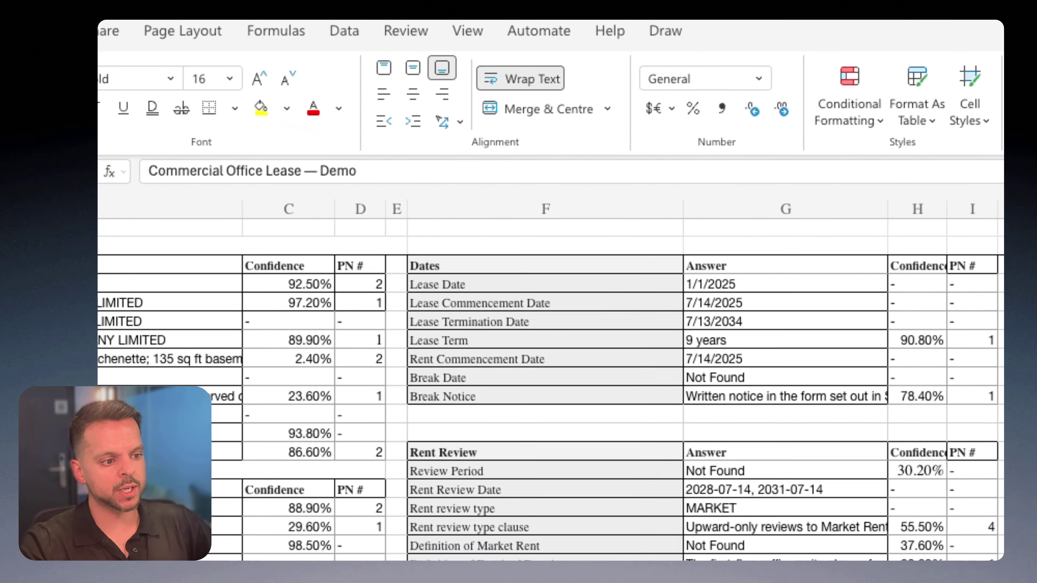
pyautogui.hscroll(-6, 997, 365)
pyautogui.scroll(-1, 637, 475)
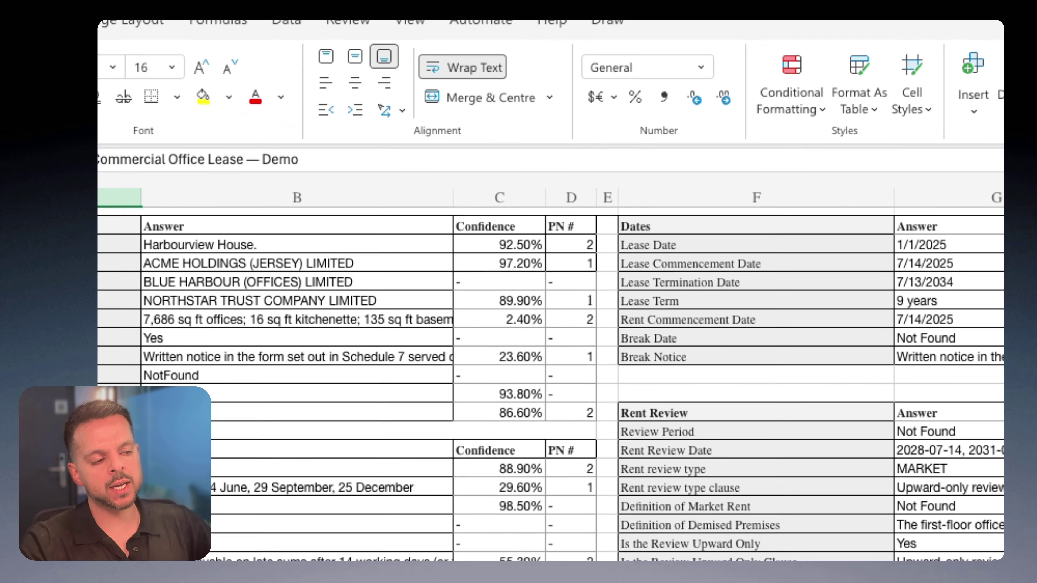
pyautogui.scroll(1, 637, 475)
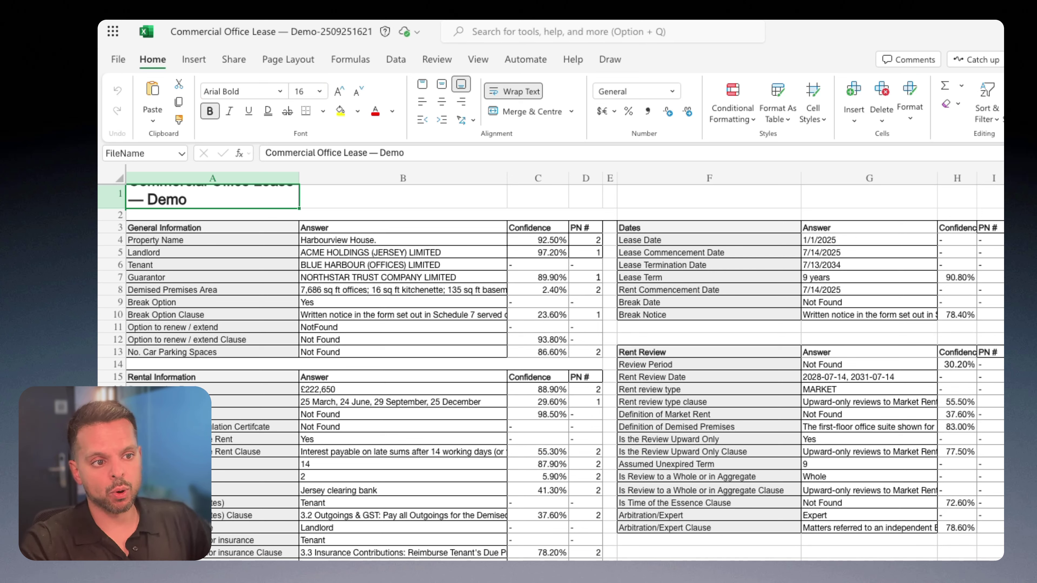
# Switch to the lease PDF and check the property name in the Property definition on page 2
pyautogui.press('super+Tab')
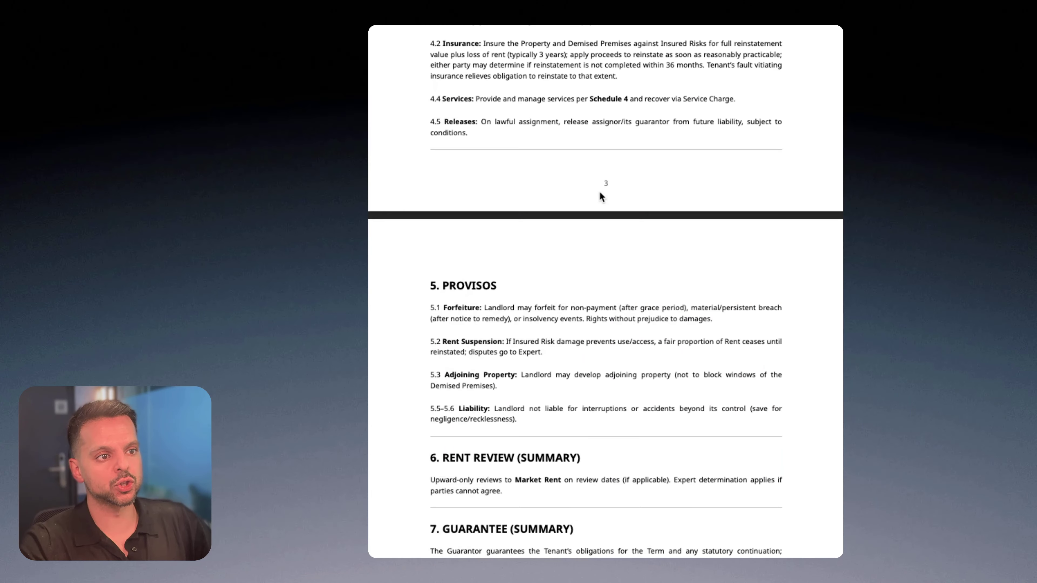
pyautogui.scroll(15, 599, 191)
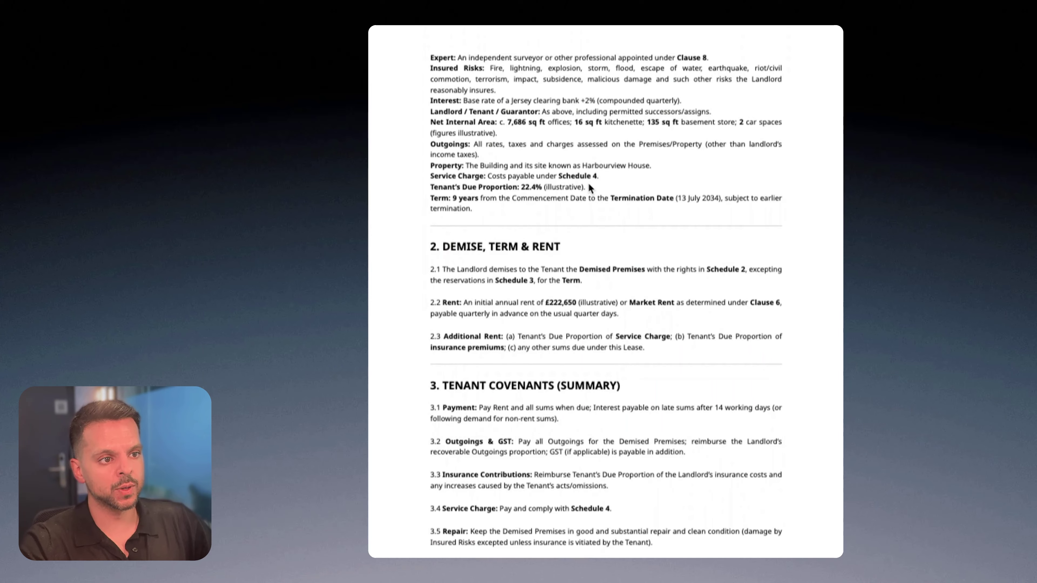
pyautogui.scroll(-10, 588, 182)
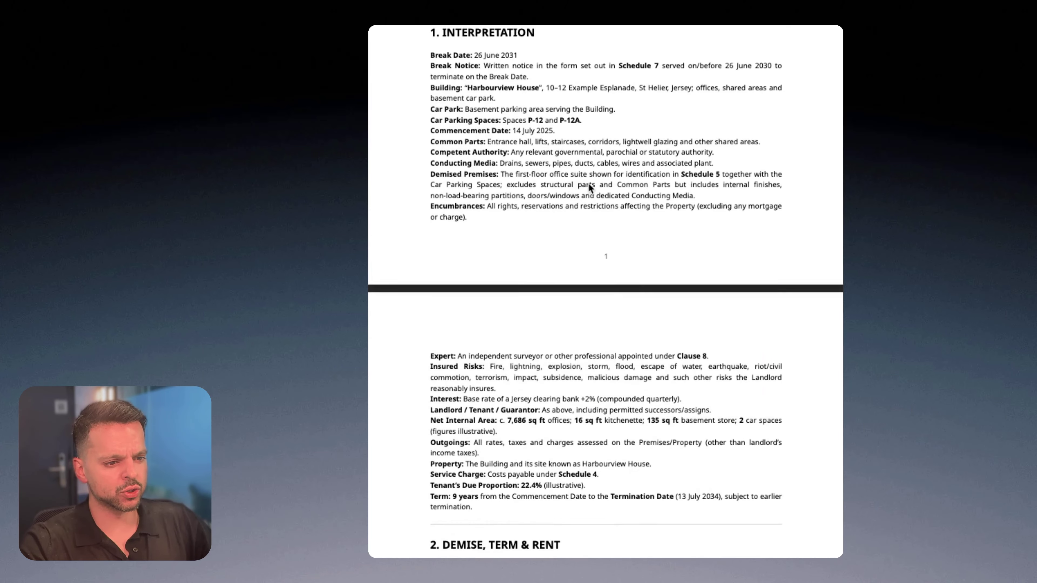
pyautogui.scroll(-3, 597, 221)
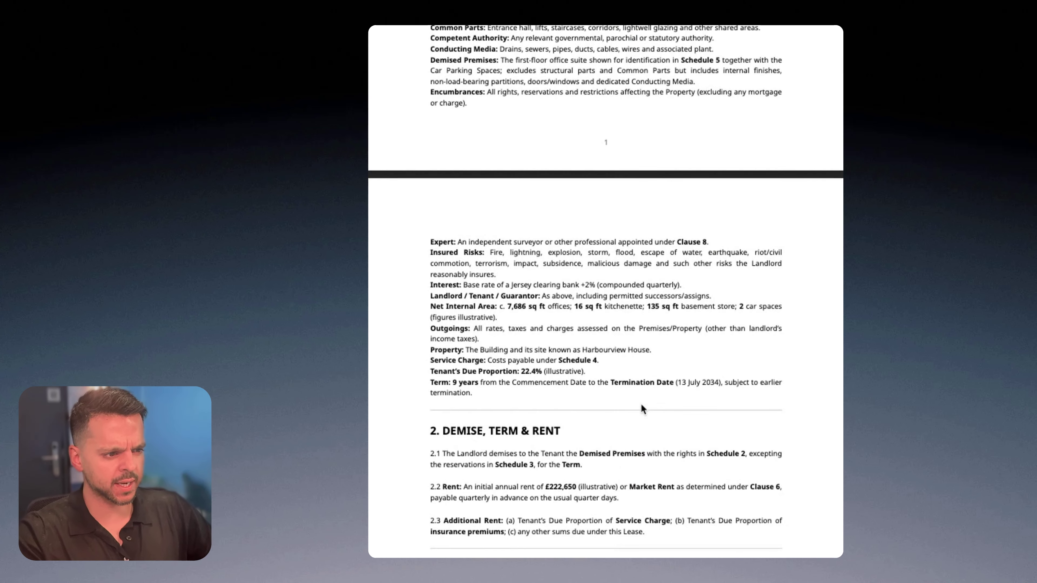
pyautogui.scroll(1, 640, 388)
pyautogui.scroll(-5, 641, 372)
pyautogui.scroll(5, 735, 319)
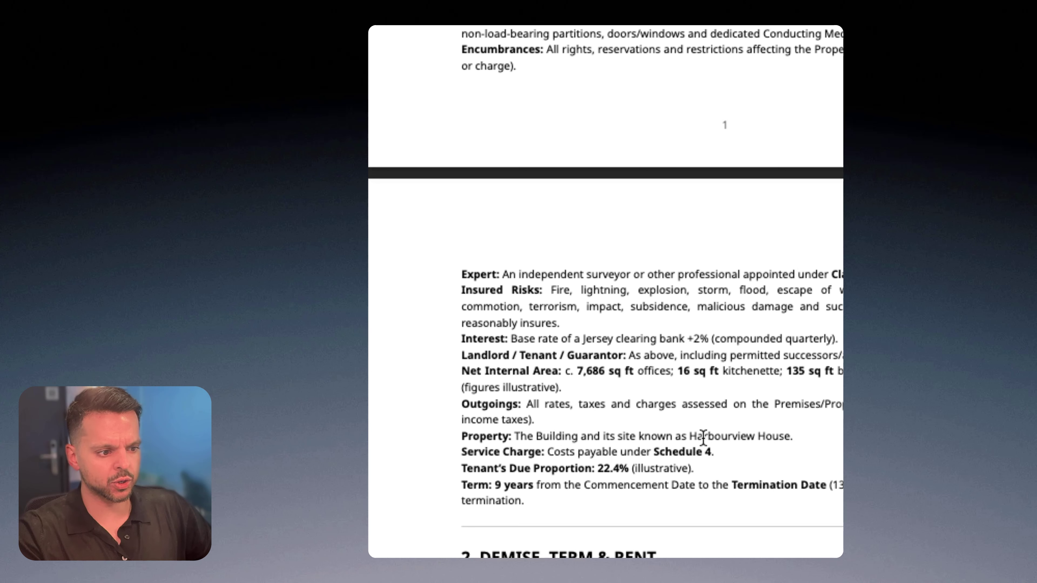
pyautogui.moveTo(800, 441); pyautogui.dragTo(694, 443)
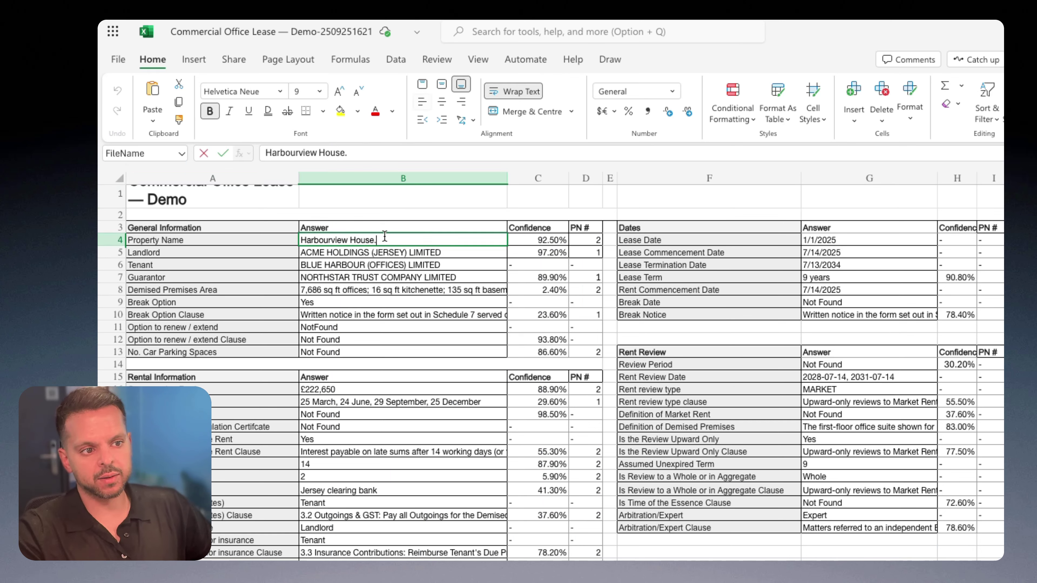
# In the extraction workbook, remove the trailing full stop from the Property Name answer so it reads Harbourview House
pyautogui.doubleClick(373, 239)
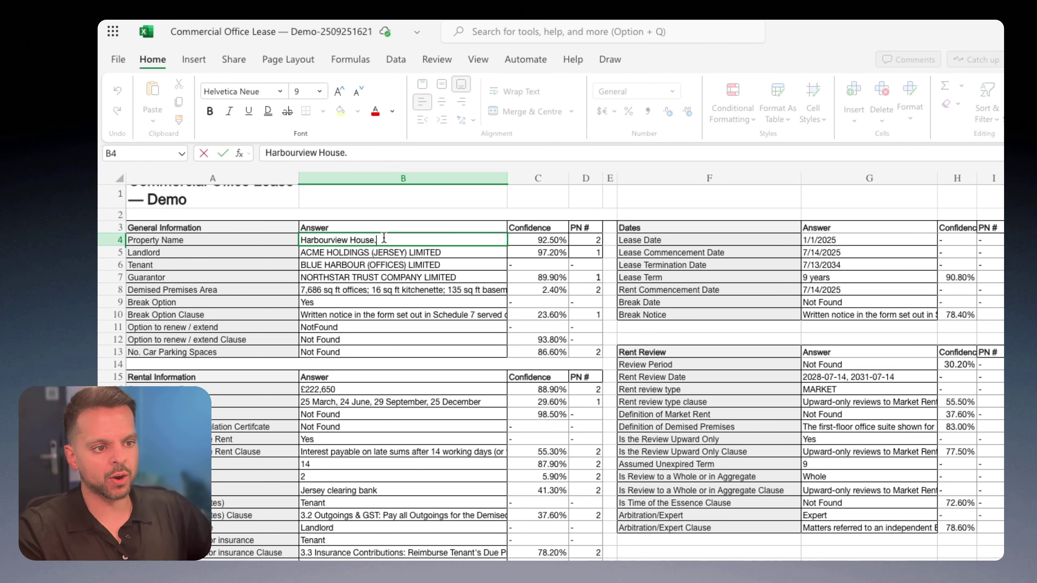
pyautogui.press('BackSpace')
pyautogui.click(361, 314)
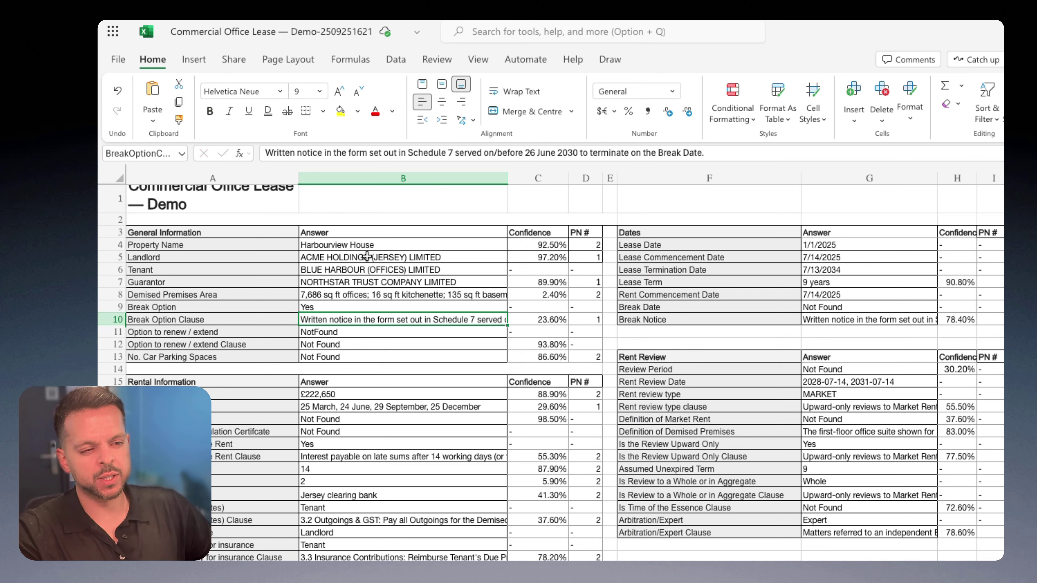
# Change the Landlord answer in cell B5 to ACME HOLDING LIMITED
pyautogui.doubleClick(367, 256)
pyautogui.moveTo(373, 257); pyautogui.dragTo(405, 256)
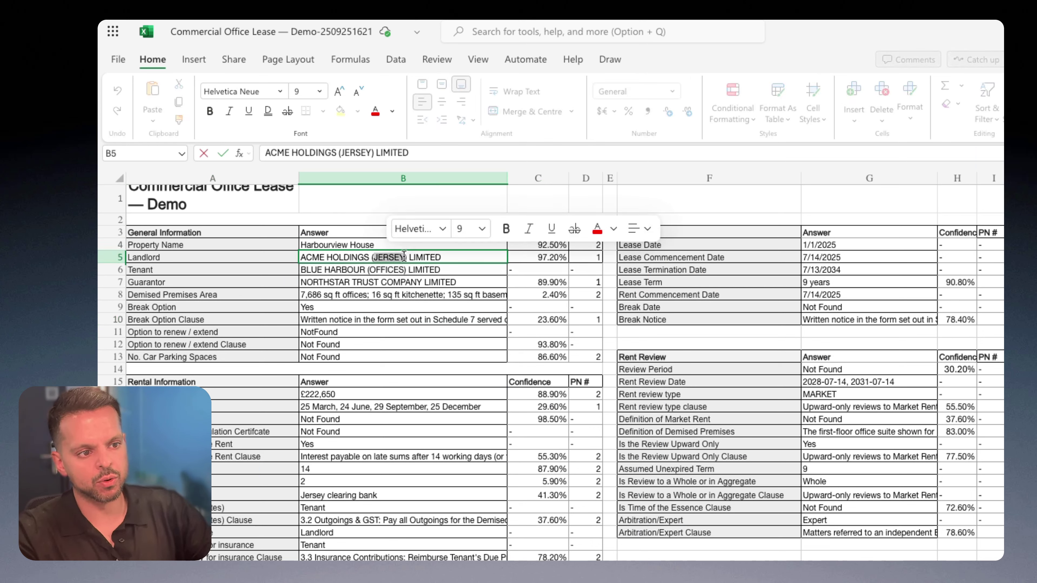
pyautogui.press('BackSpace')
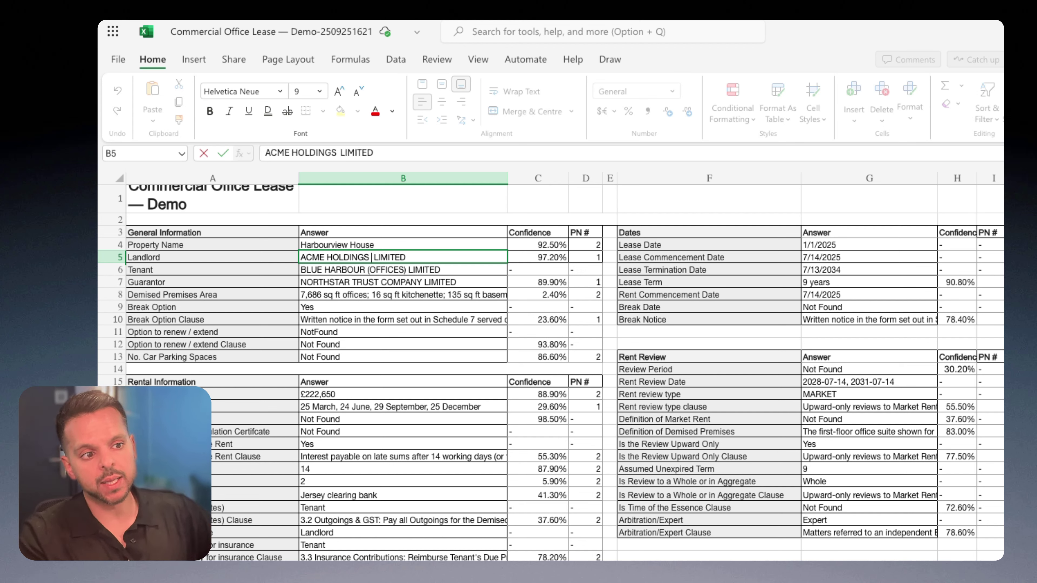
pyautogui.press('BackSpace')
pyautogui.press('BackSpace')
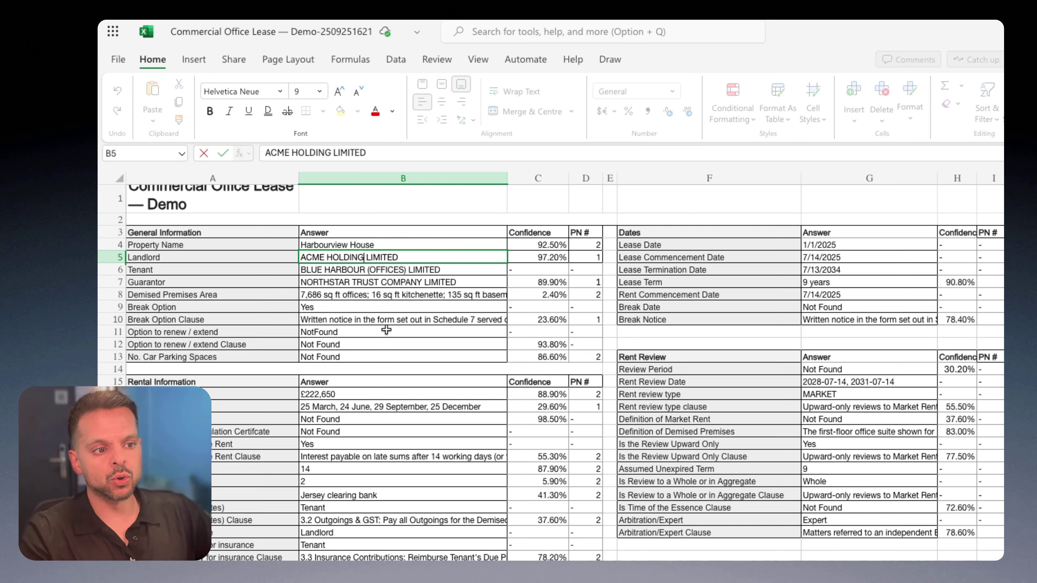
pyautogui.click(386, 331)
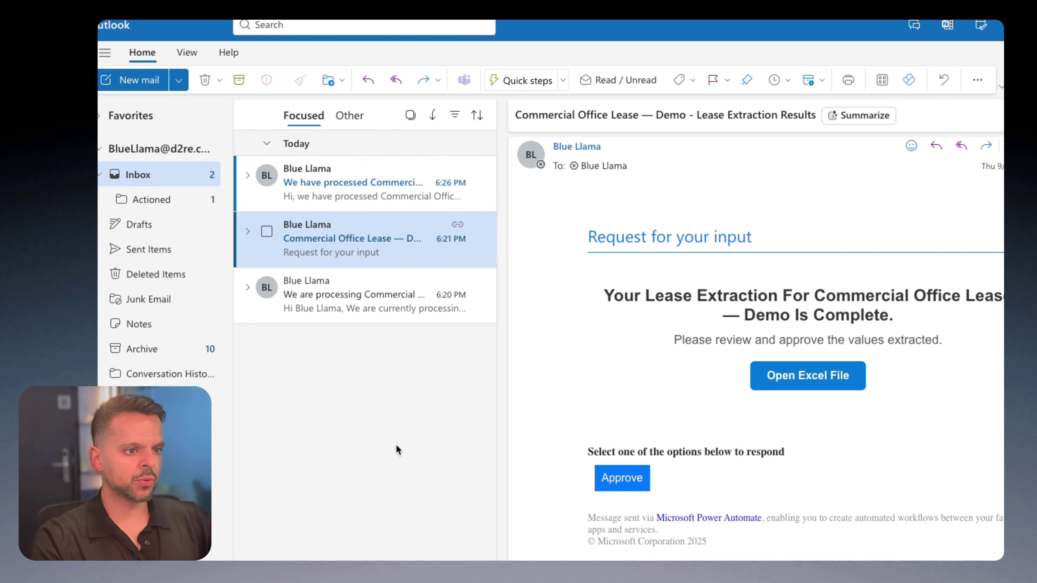
# Open the summary document linked in the processed-lease email in Outlook and check its Property Name and Landlord answers
pyautogui.click(383, 206)
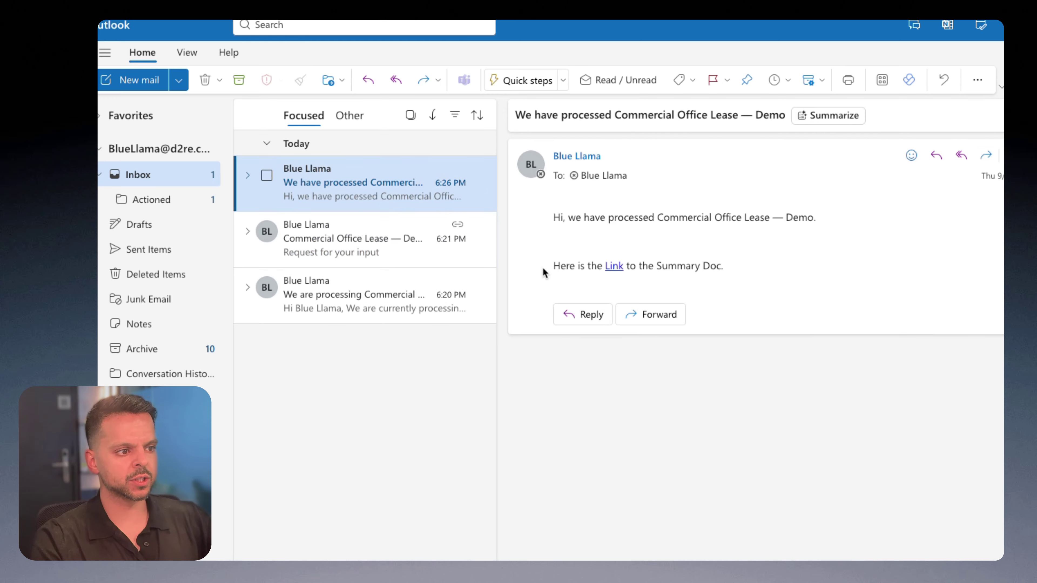
pyautogui.click(613, 266)
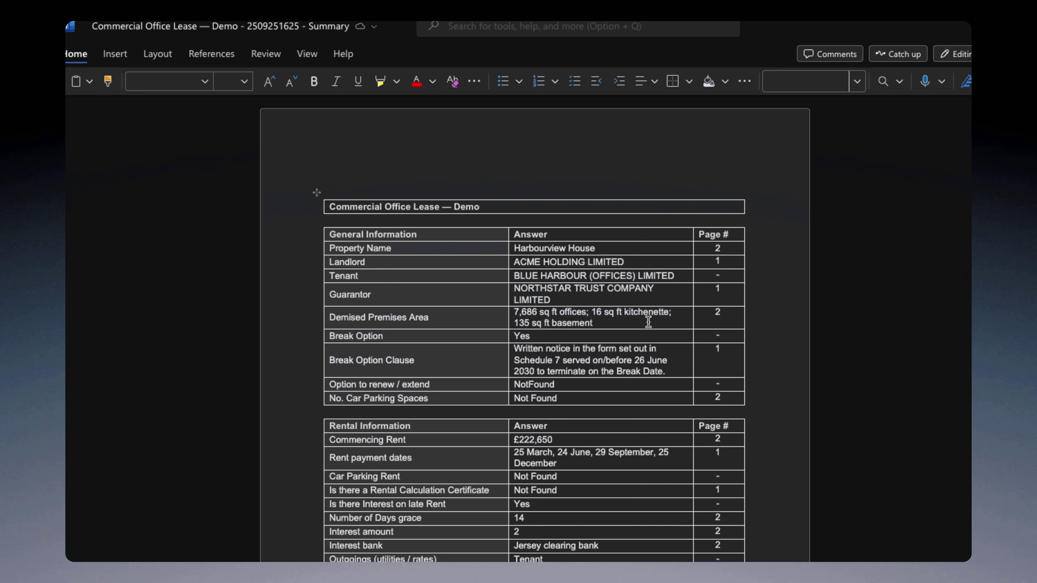
pyautogui.scroll(-1, 567, 231)
pyautogui.scroll(-1, 345, 227)
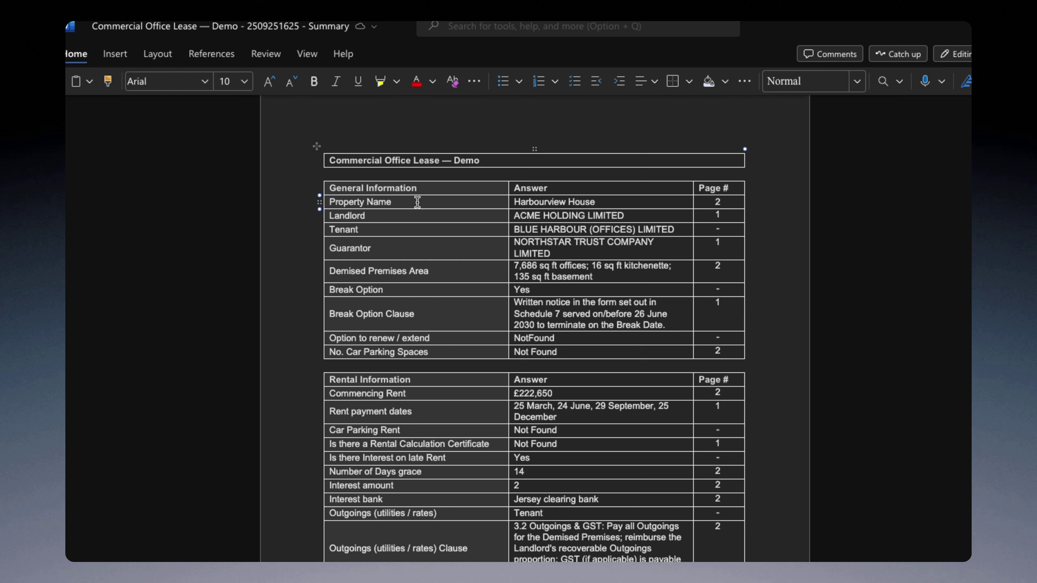
pyautogui.moveTo(511, 202); pyautogui.dragTo(616, 204)
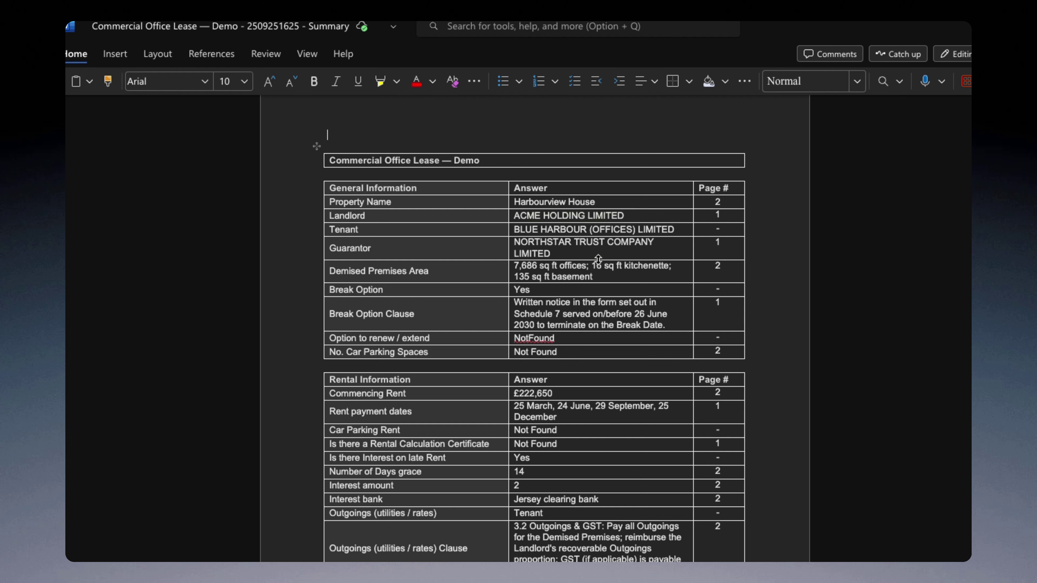
# Look through the rest of the lease summary's tables, including rental, dates, rent review and additional information, and return to the start
pyautogui.scroll(-3, 572, 278)
pyautogui.scroll(-20, 570, 289)
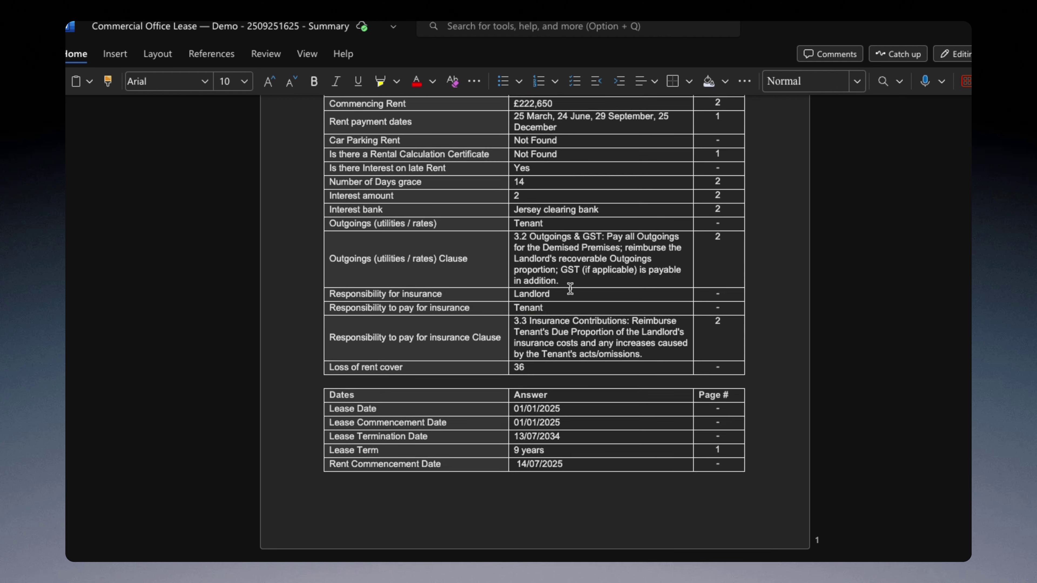
pyautogui.scroll(-2, 566, 293)
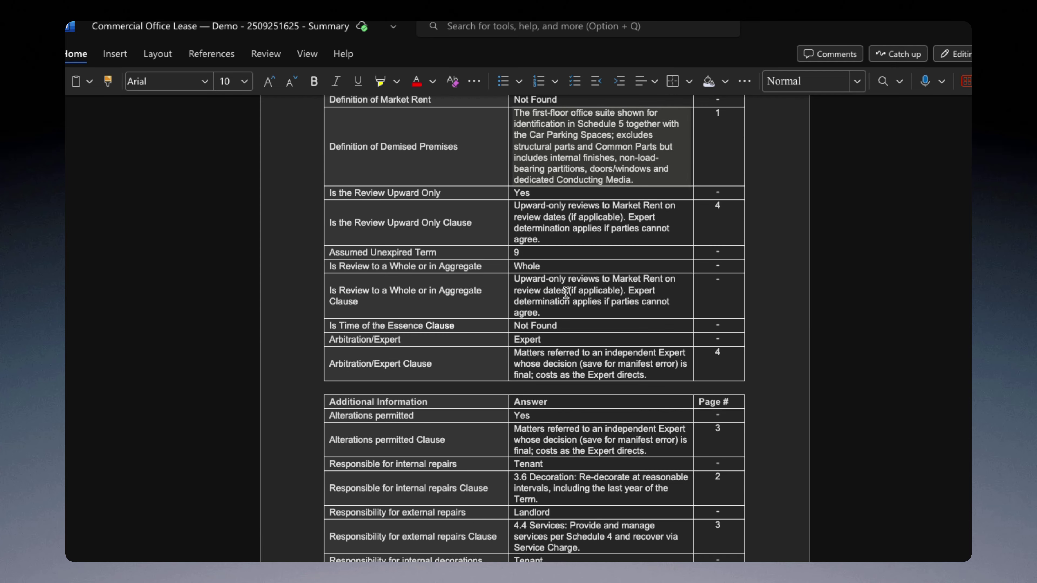
pyautogui.scroll(-6, 566, 292)
pyautogui.scroll(-9, 567, 255)
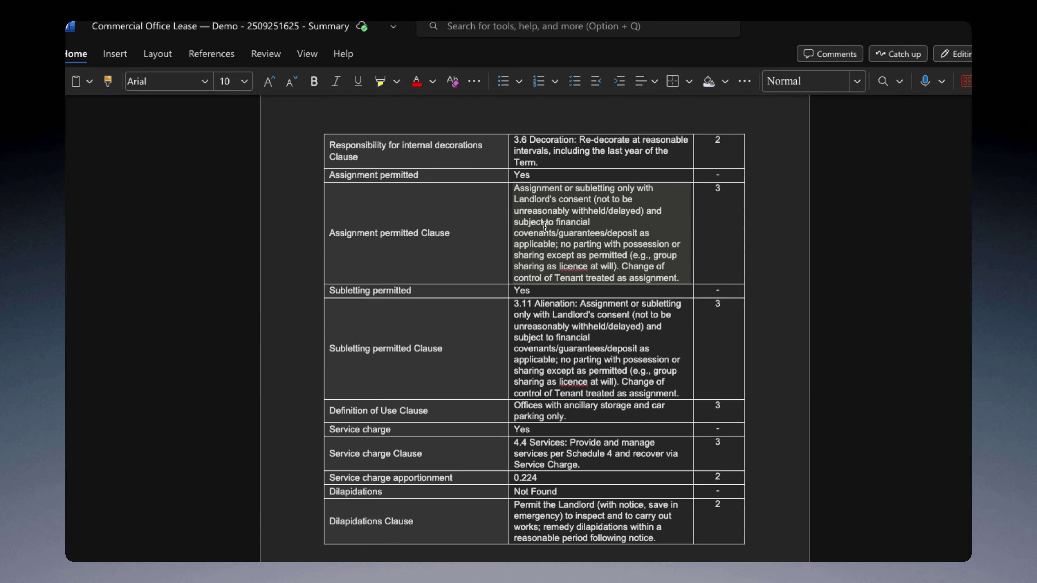
pyautogui.scroll(9, 500, 167)
pyautogui.hotkey('ctrl', 'Home')
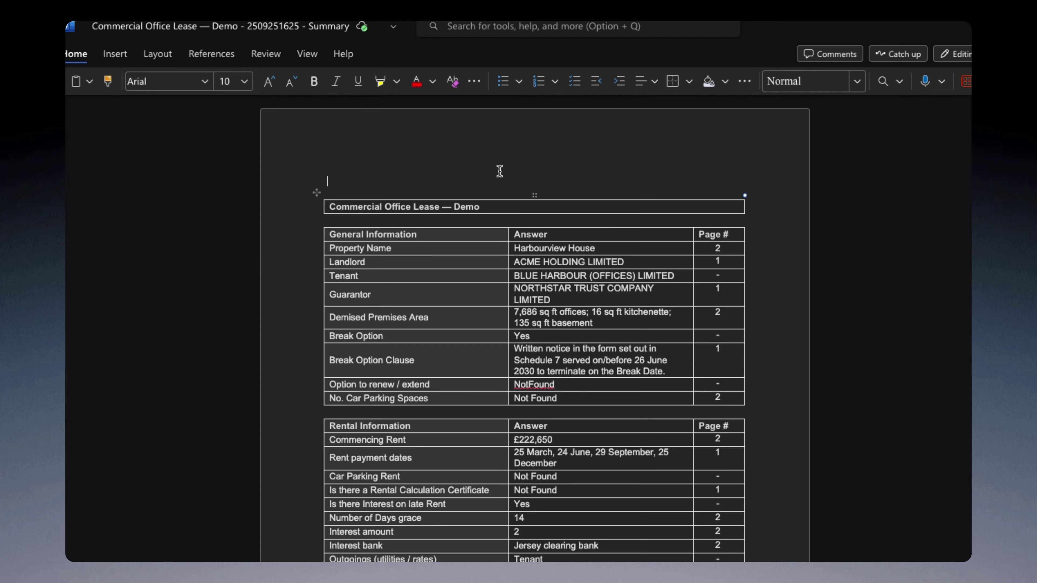